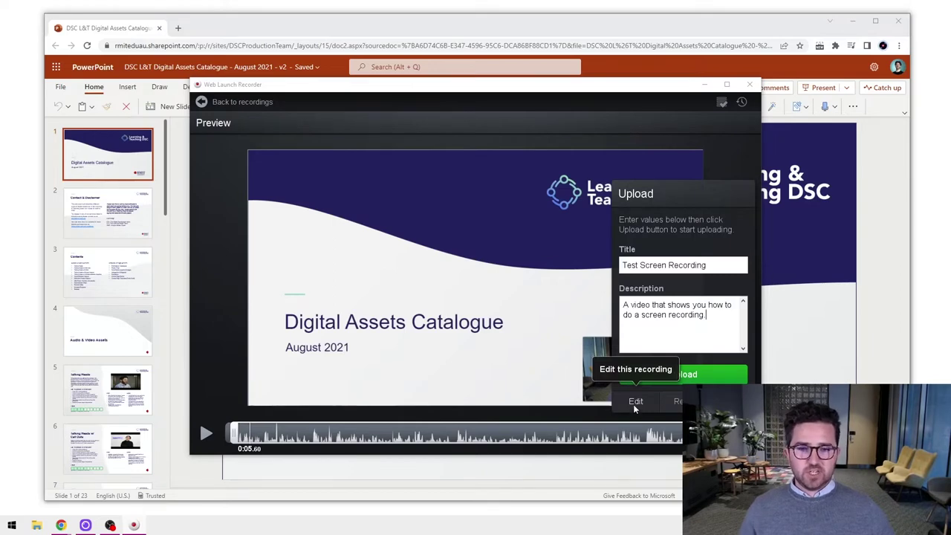
# Step: Open the recording in the video editor, play it, and move to about 0:48
pyautogui.click(635, 403)
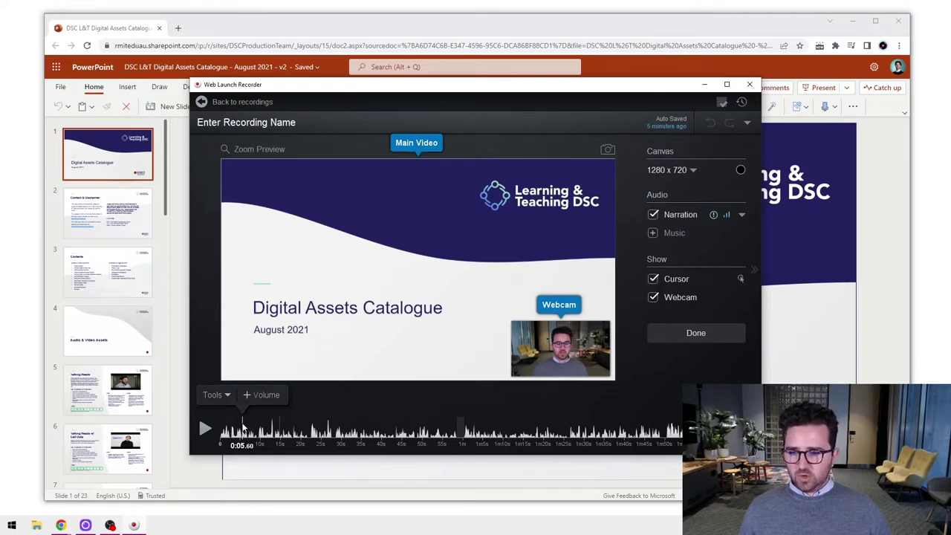
pyautogui.press('space')
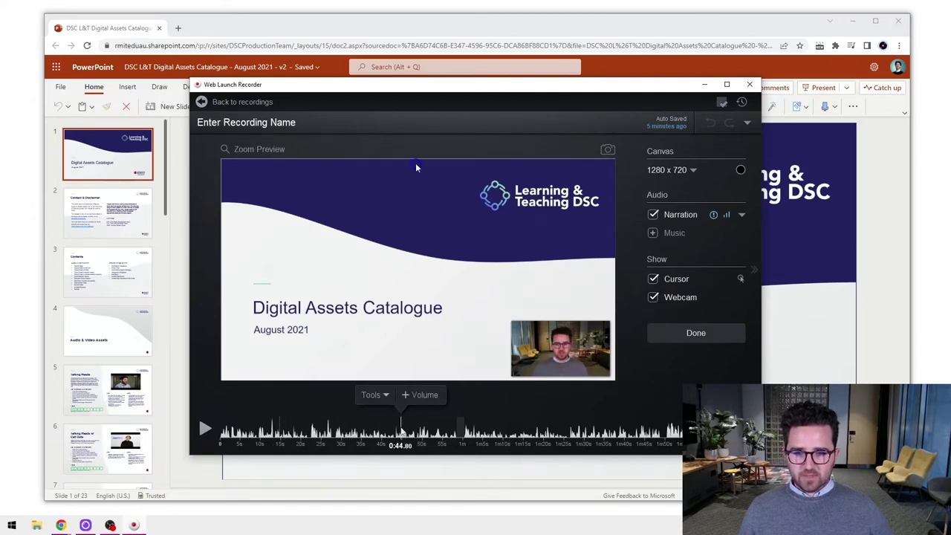
pyautogui.moveTo(405, 444)
pyautogui.mouseDown()
pyautogui.moveTo(388, 447)
pyautogui.moveTo(391, 455)
pyautogui.mouseUp()
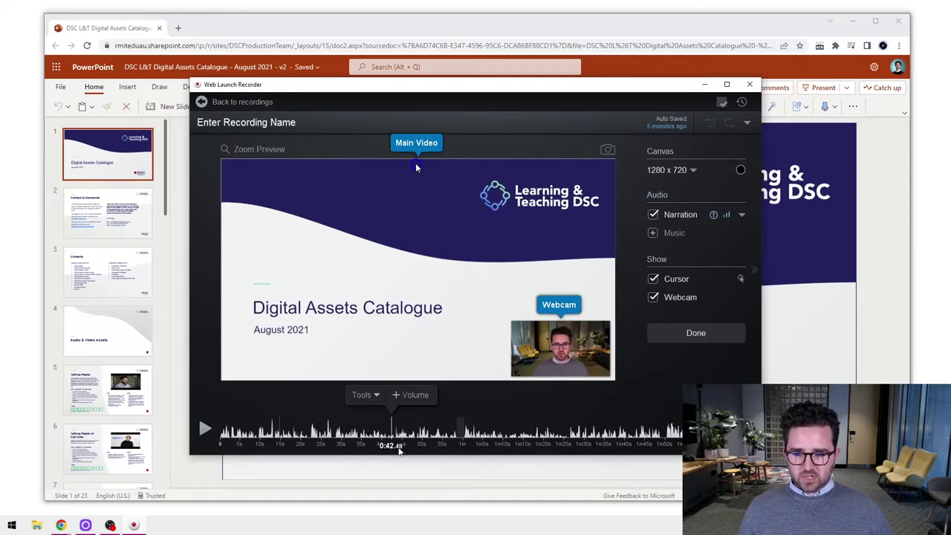
pyautogui.click(416, 431)
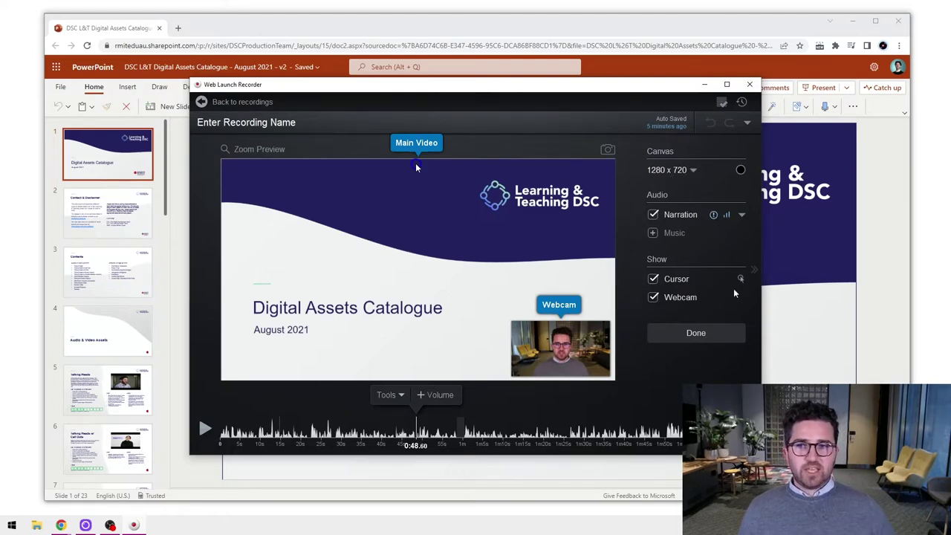
pyautogui.click(693, 171)
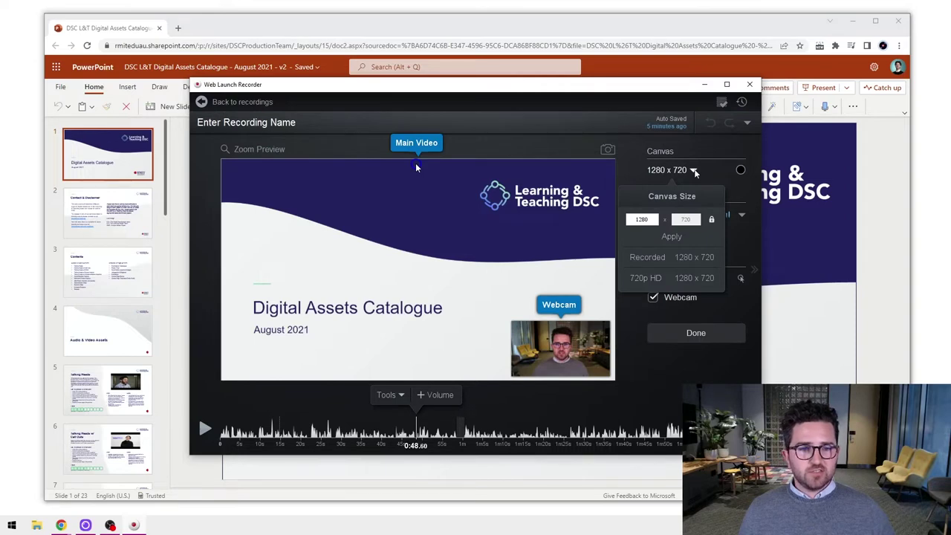
pyautogui.click(694, 171)
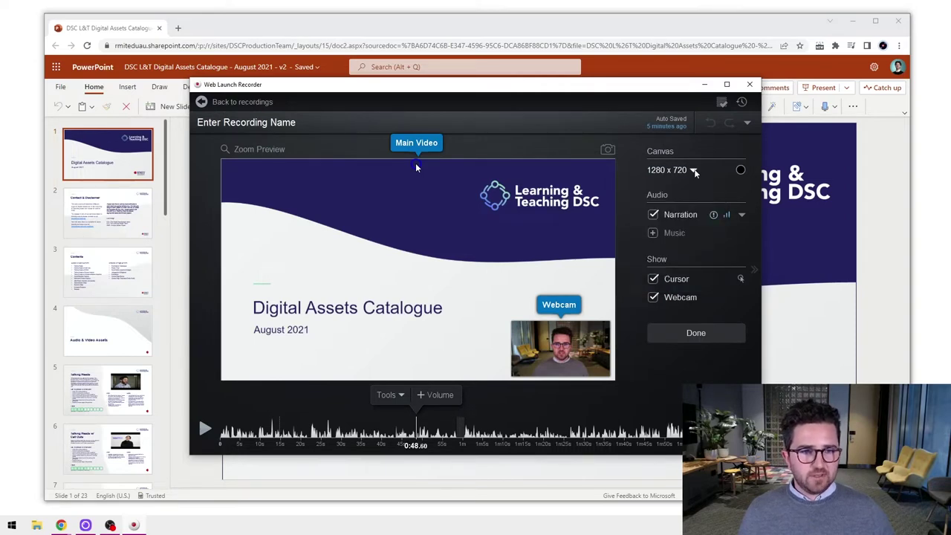
pyautogui.click(653, 214)
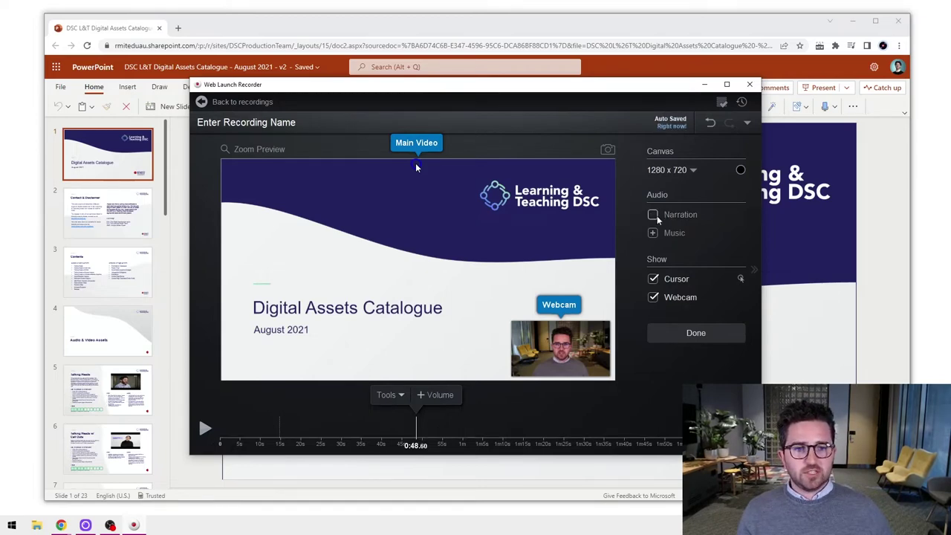
pyautogui.click(653, 214)
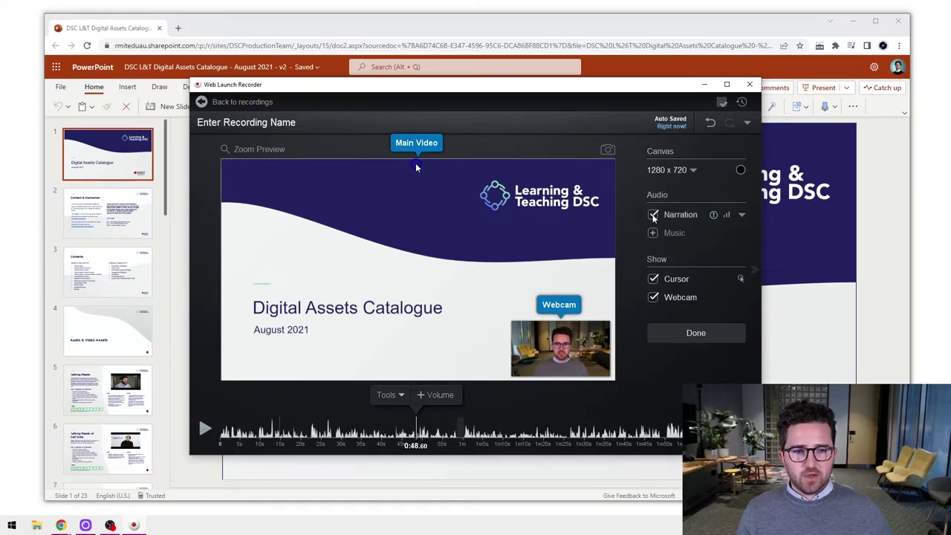
pyautogui.click(741, 216)
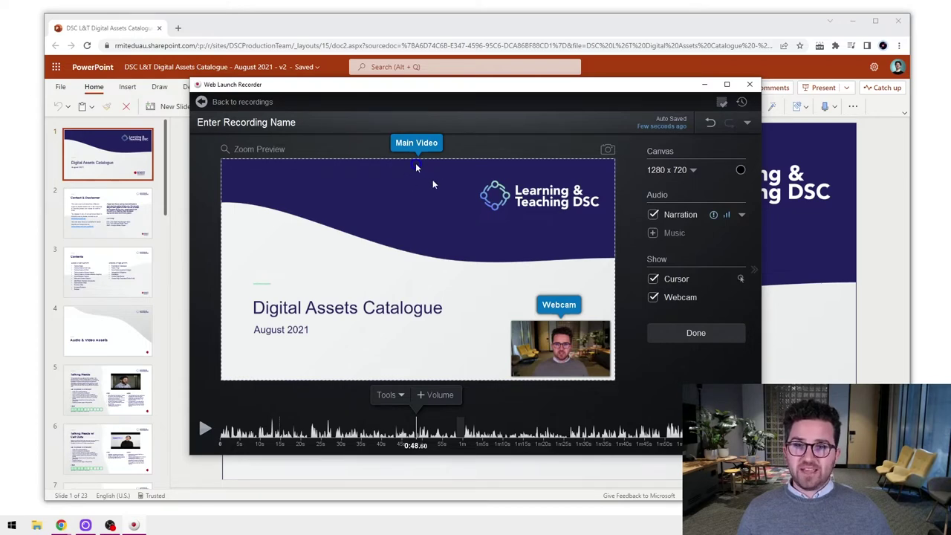
pyautogui.click(653, 279)
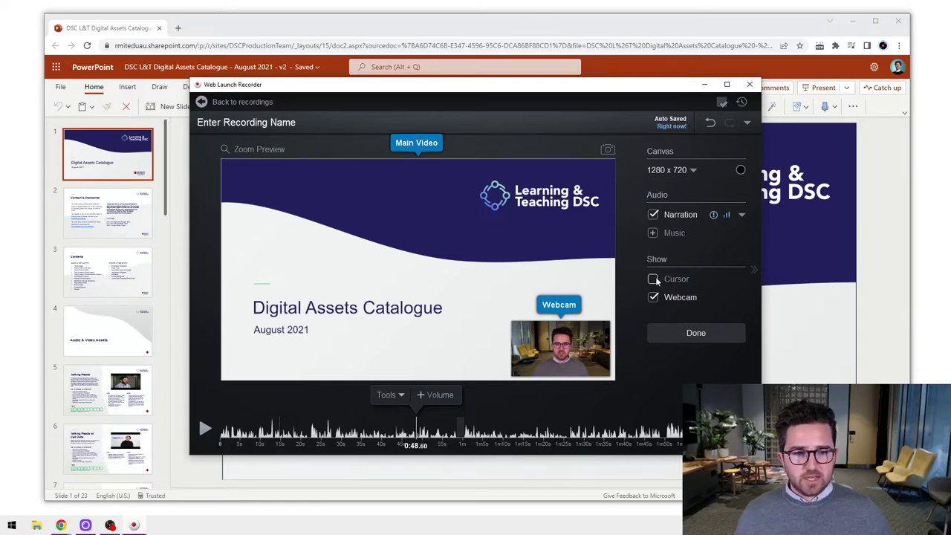
pyautogui.click(653, 279)
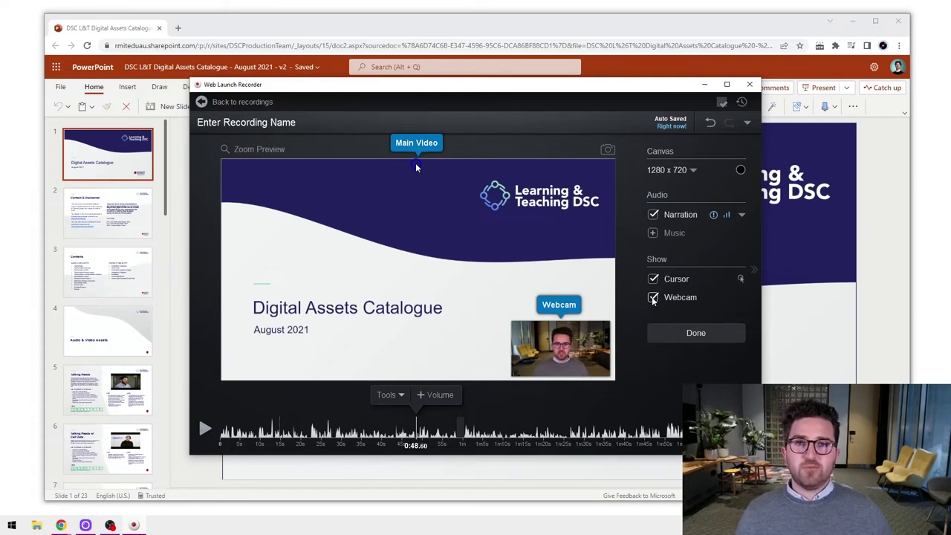
pyautogui.click(653, 298)
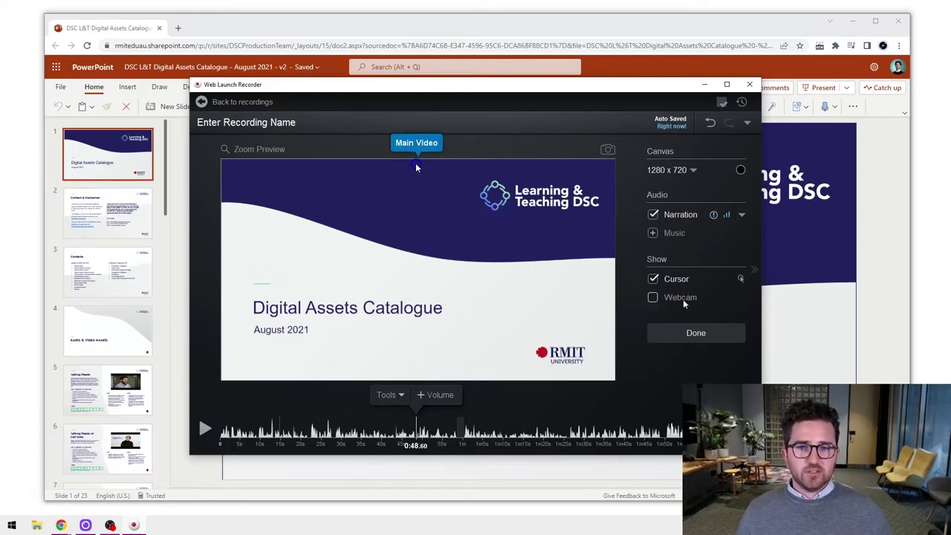
pyautogui.click(653, 297)
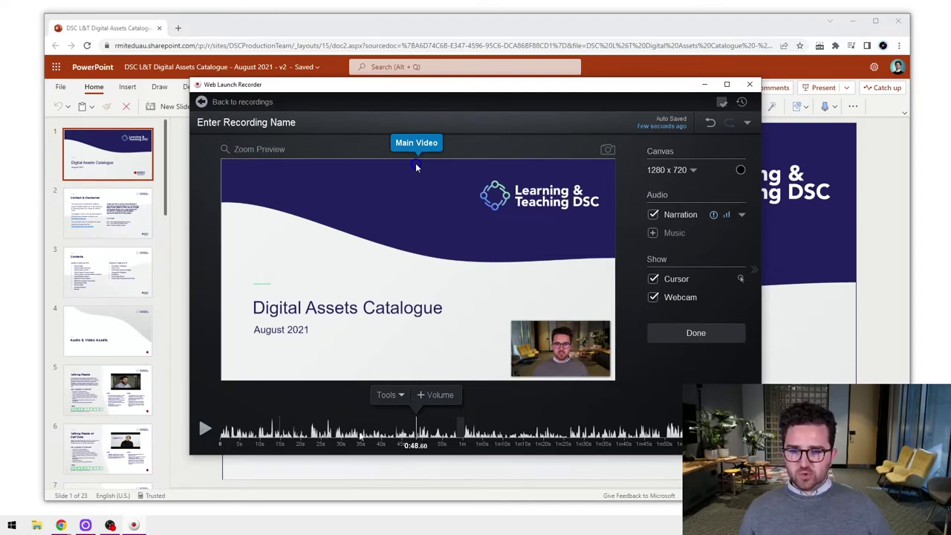
pyautogui.moveTo(355, 436); pyautogui.dragTo(396, 439)
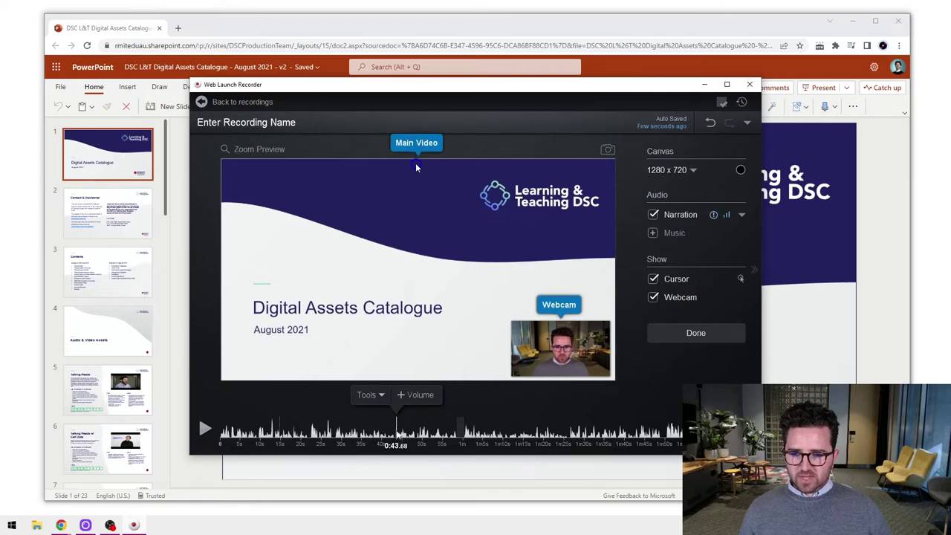
pyautogui.click(381, 396)
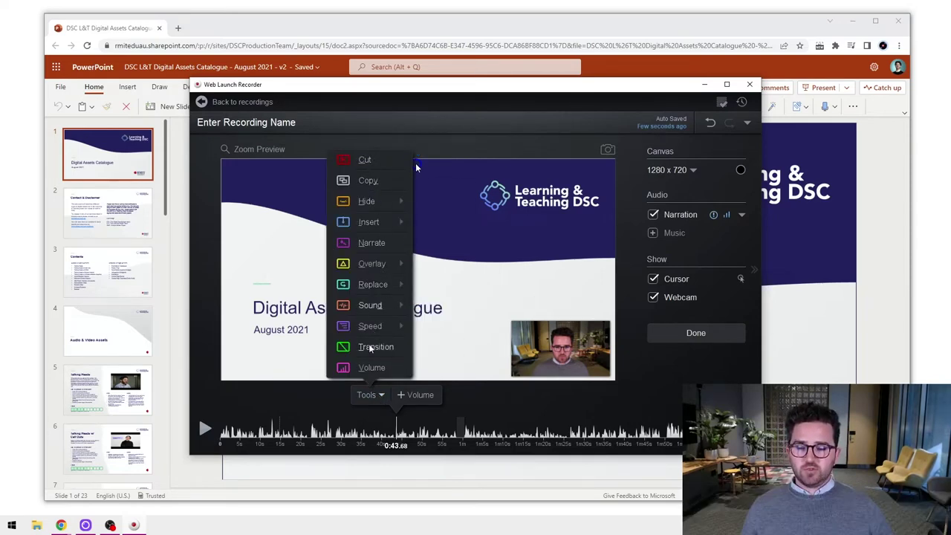
pyautogui.click(370, 161)
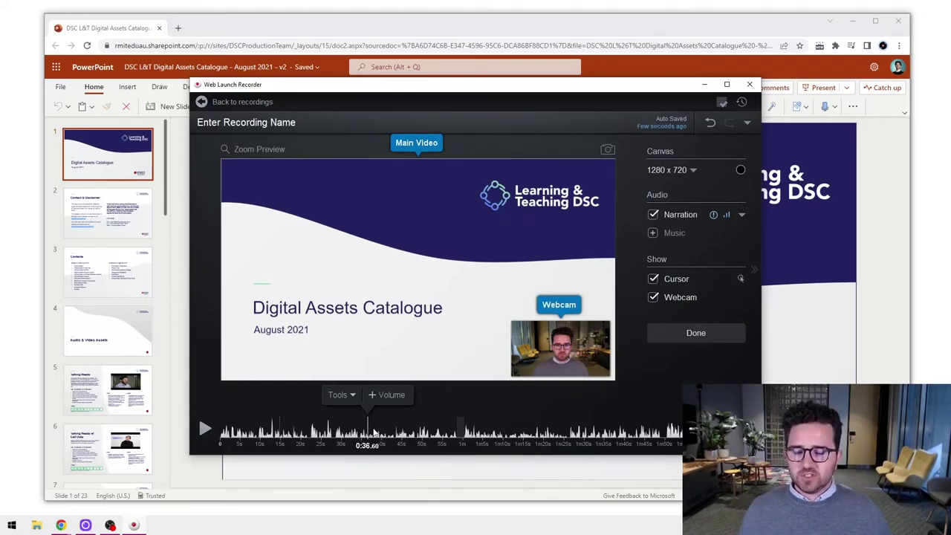
pyautogui.click(312, 433)
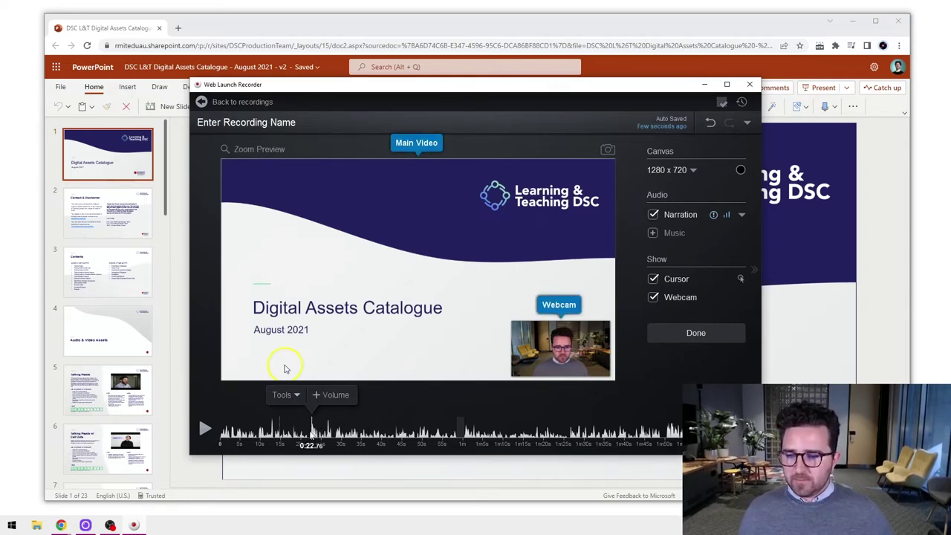
pyautogui.click(229, 433)
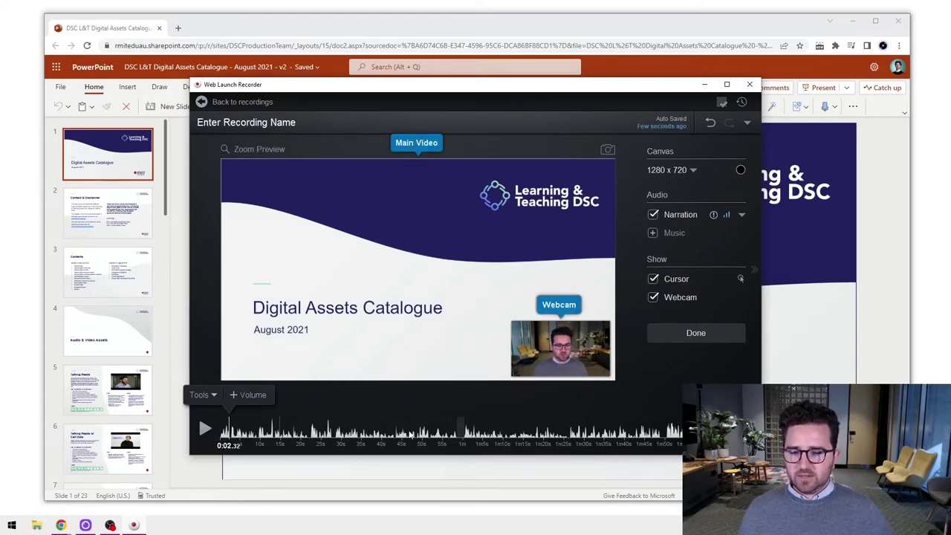
pyautogui.click(391, 435)
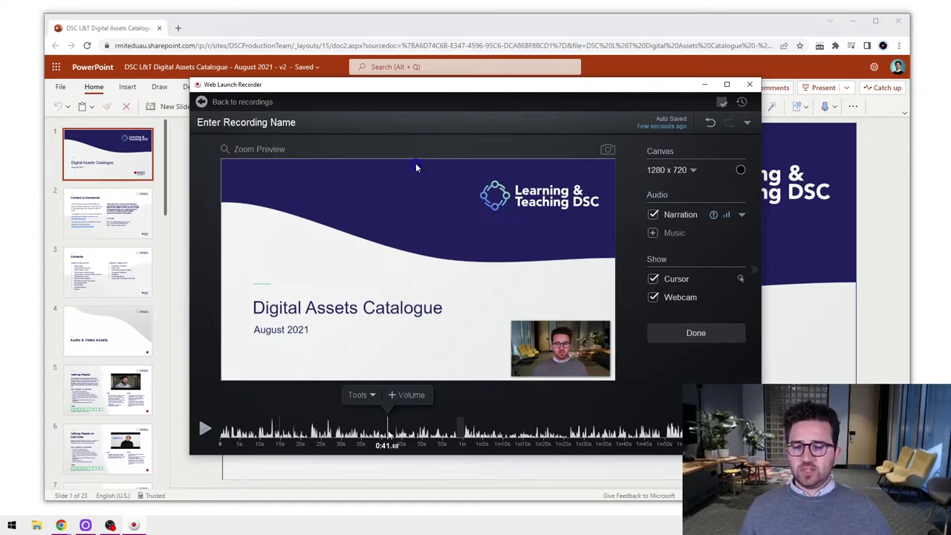
pyautogui.click(590, 435)
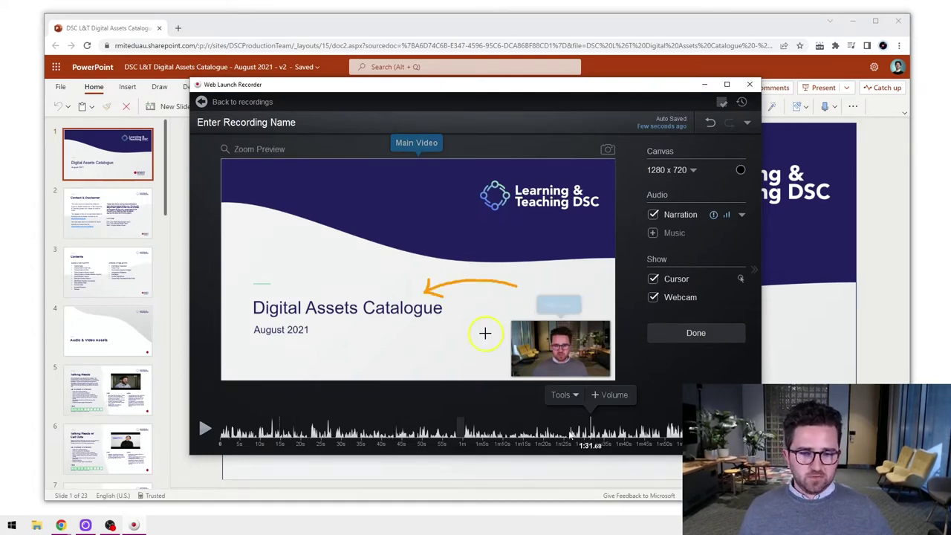
pyautogui.click(461, 437)
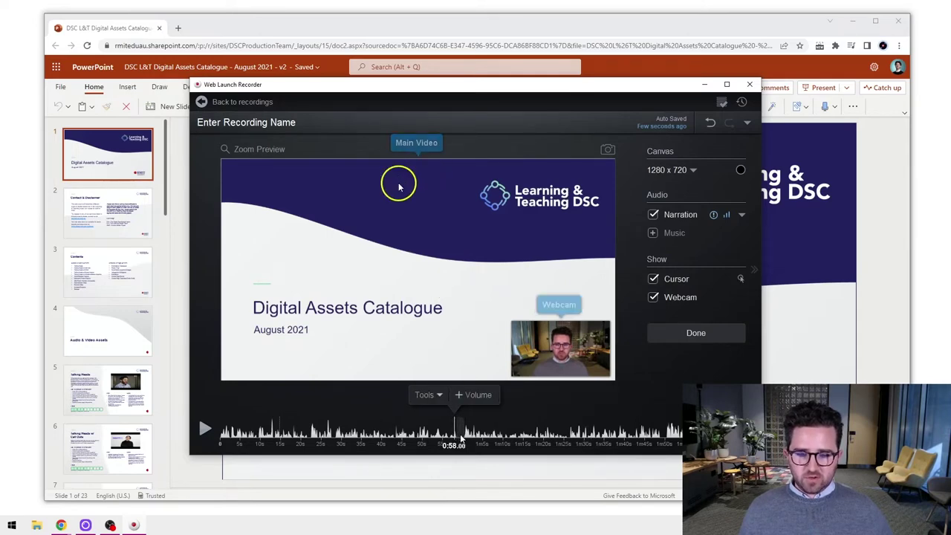
pyautogui.click(461, 439)
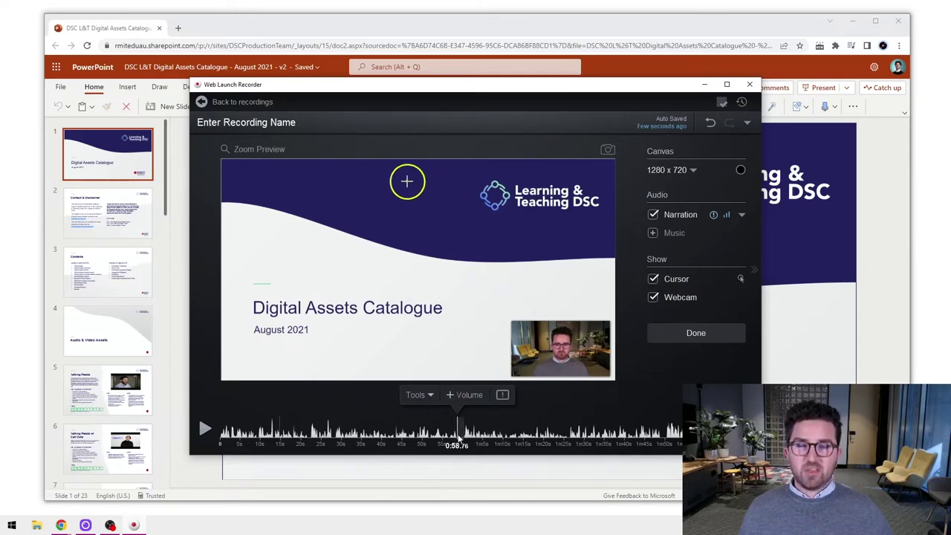
pyautogui.moveTo(462, 441); pyautogui.dragTo(460, 437)
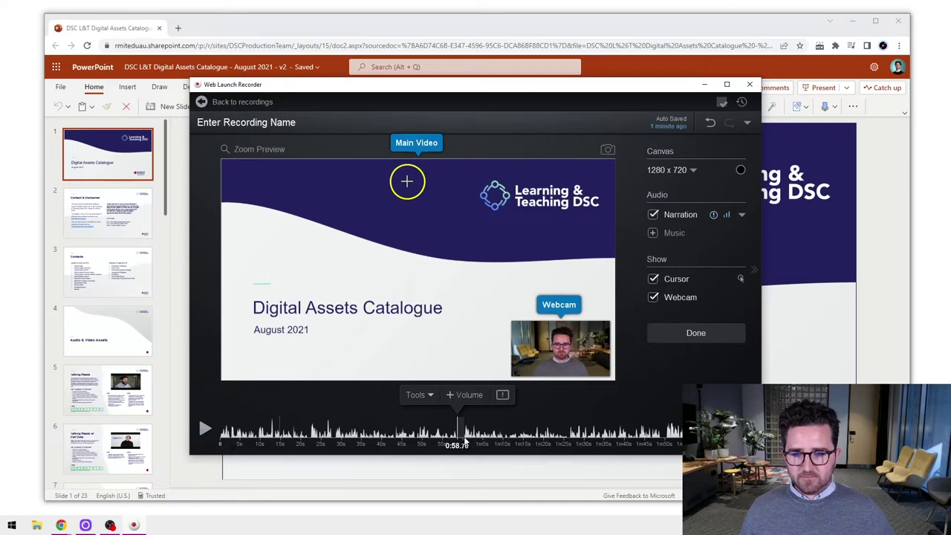
# Step: Cut the 4.08-second section from about 0:59 to 1:03, preview it, and accept
pyautogui.click(430, 398)
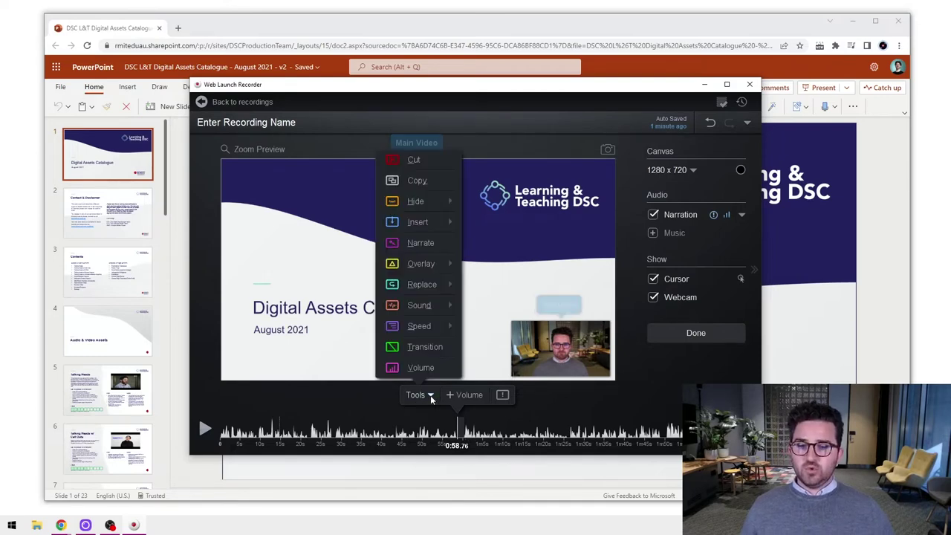
pyautogui.click(416, 160)
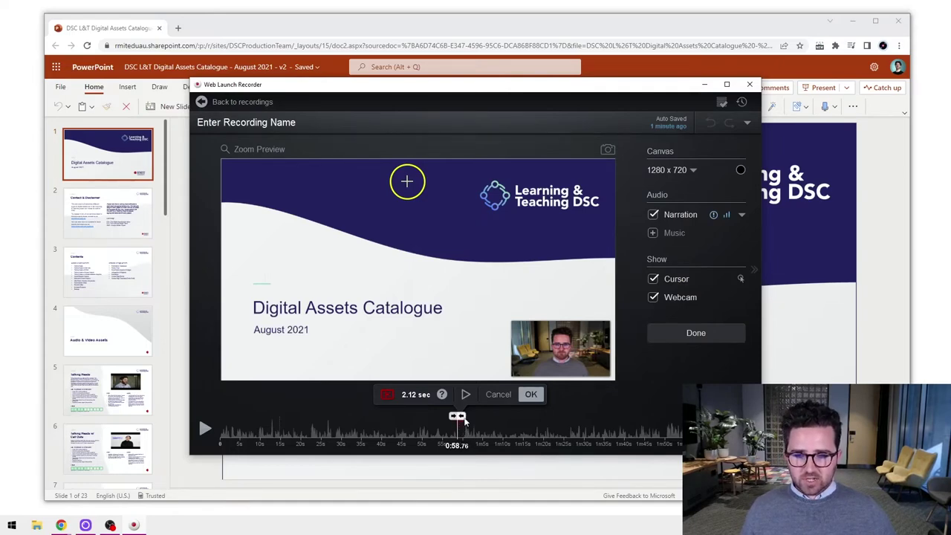
pyautogui.moveTo(467, 423); pyautogui.dragTo(443, 432)
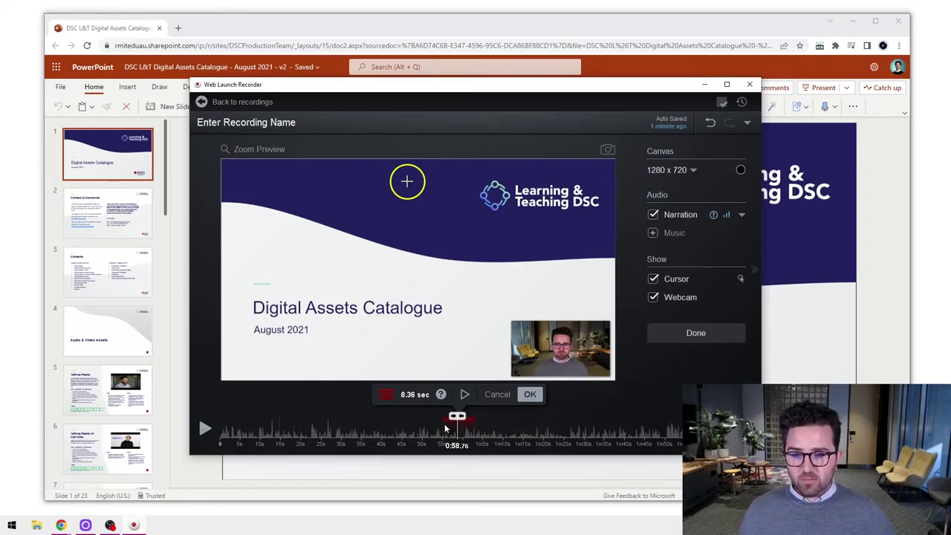
pyautogui.moveTo(442, 424); pyautogui.dragTo(448, 428)
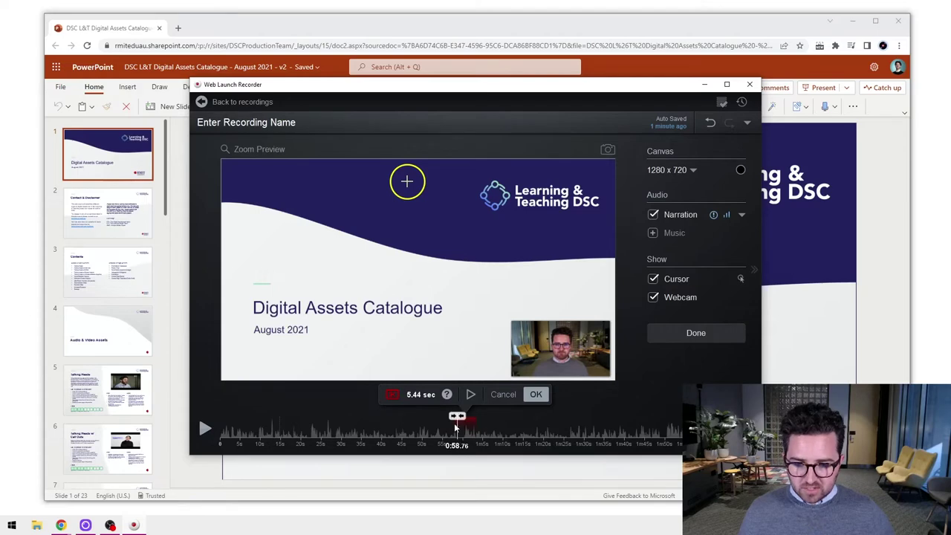
pyautogui.moveTo(479, 426); pyautogui.dragTo(471, 426)
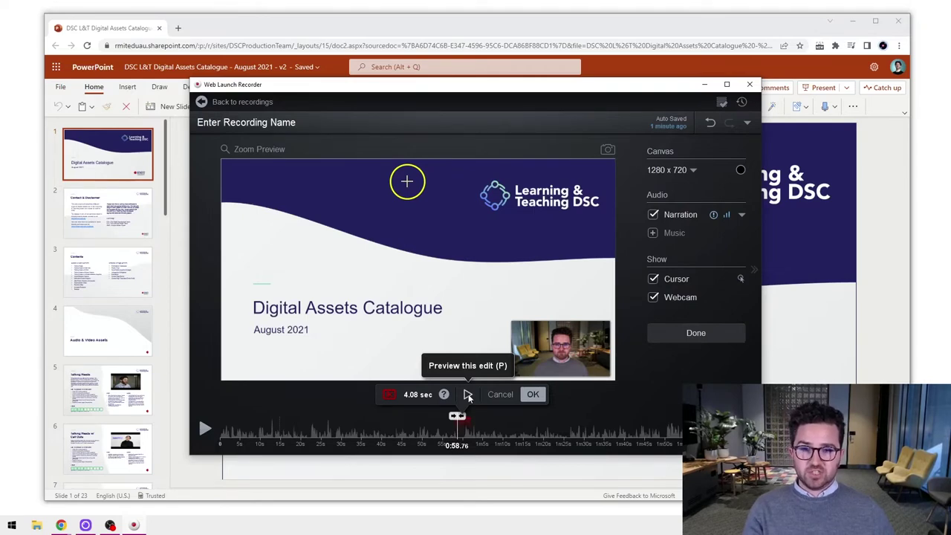
pyautogui.click(468, 394)
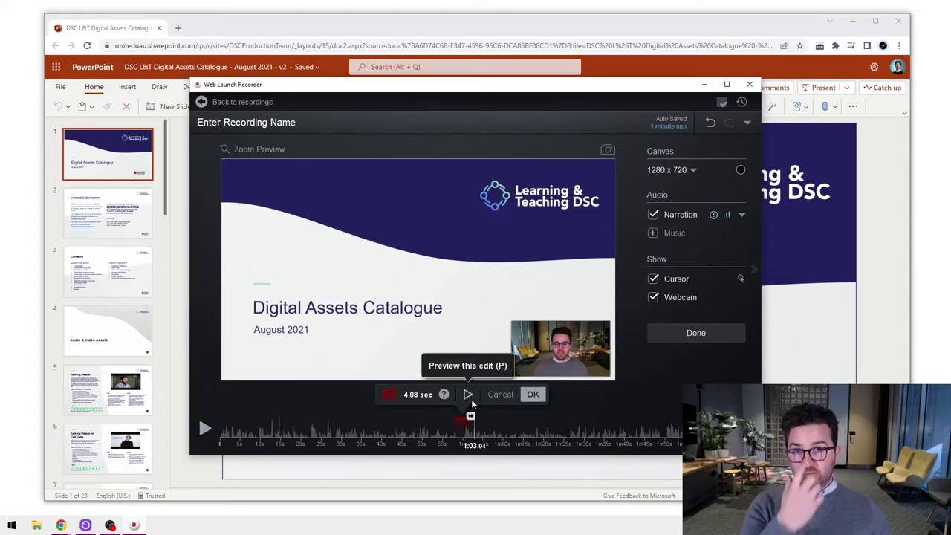
pyautogui.click(534, 394)
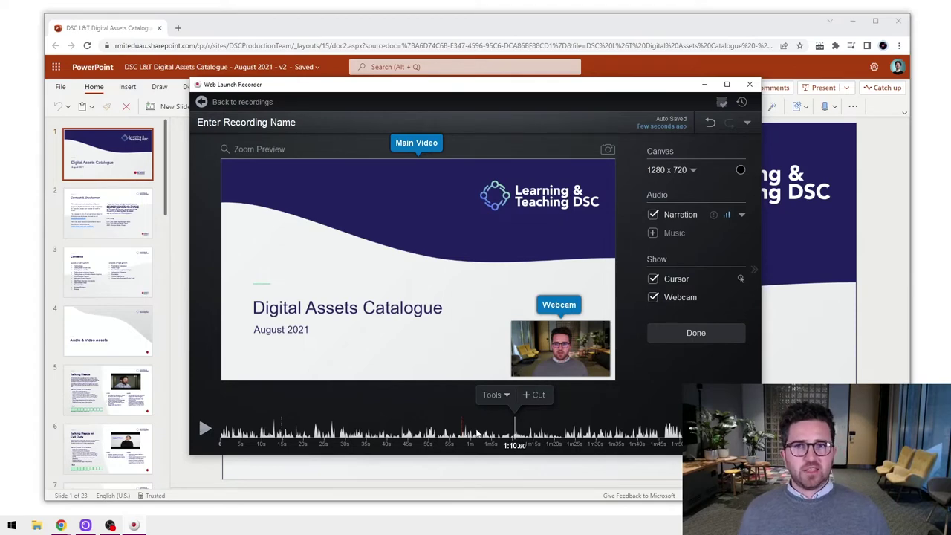
pyautogui.moveTo(474, 434)
pyautogui.mouseDown()
pyautogui.moveTo(462, 432)
pyautogui.moveTo(482, 432)
pyautogui.moveTo(462, 432)
pyautogui.mouseUp()
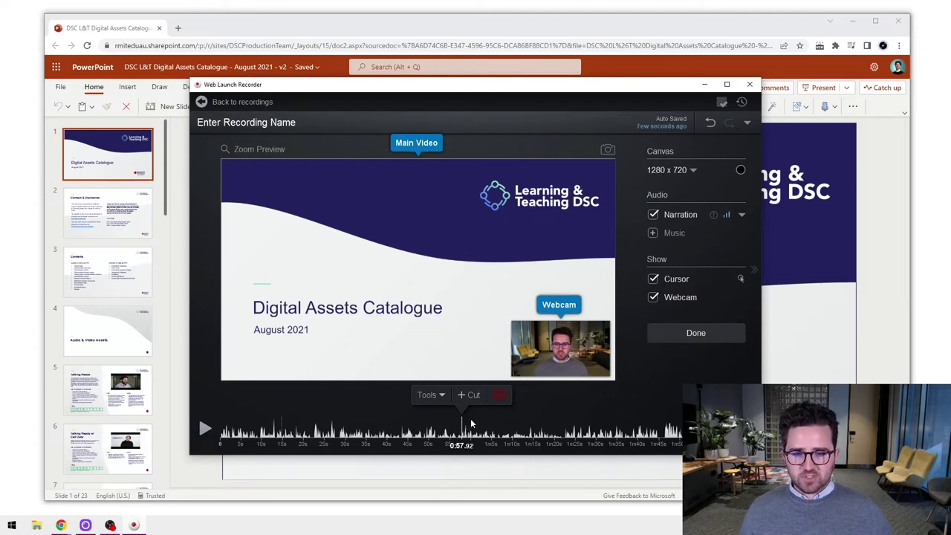
# Step: Remove the 4.08-second cut using its timeline marker's popup
pyautogui.click(502, 398)
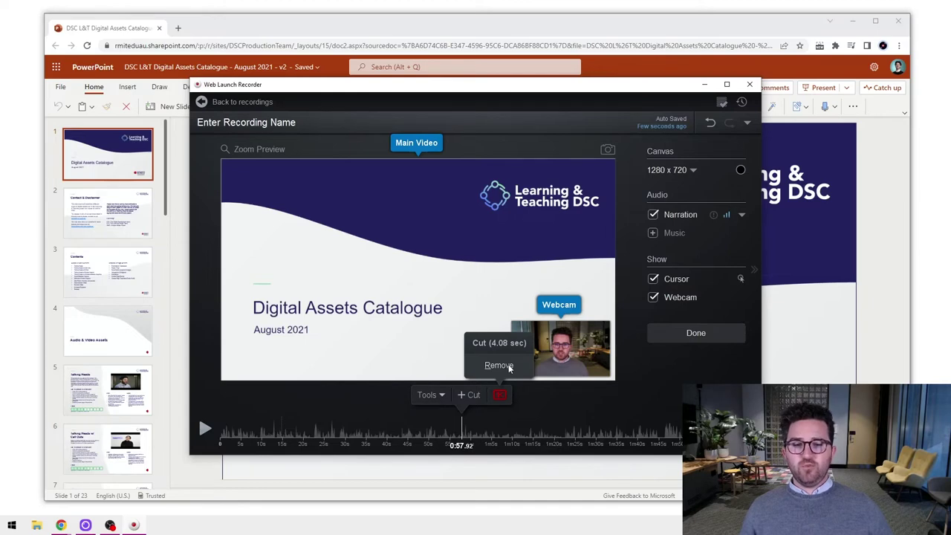
pyautogui.click(508, 365)
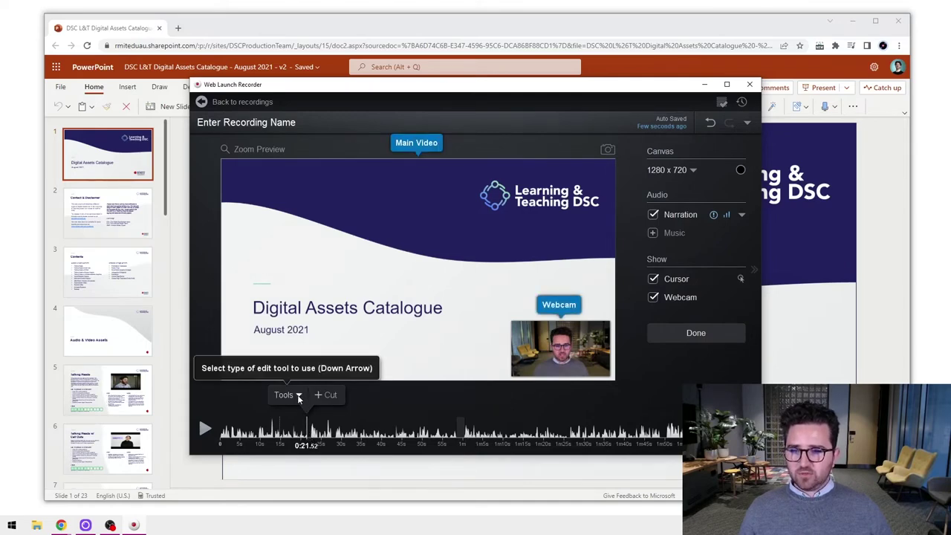
pyautogui.click(297, 394)
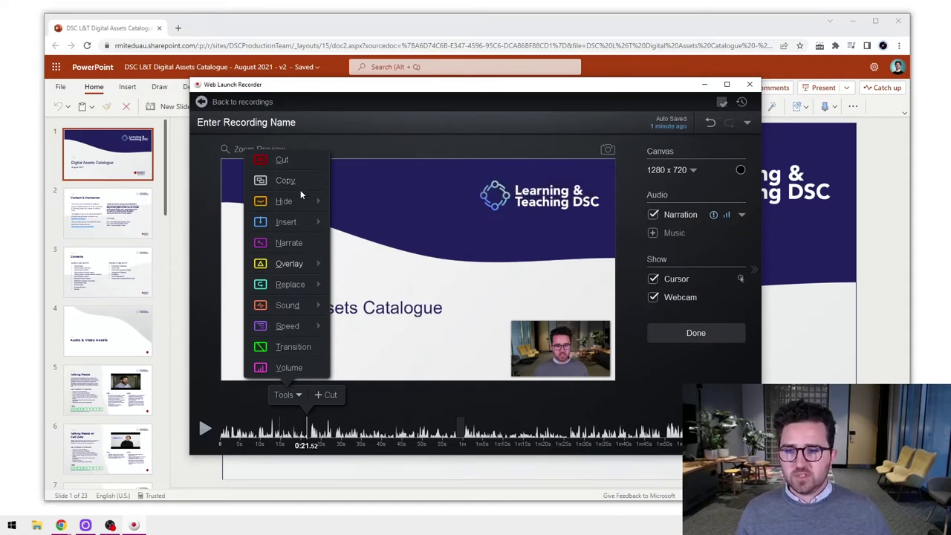
pyautogui.moveTo(302, 195)
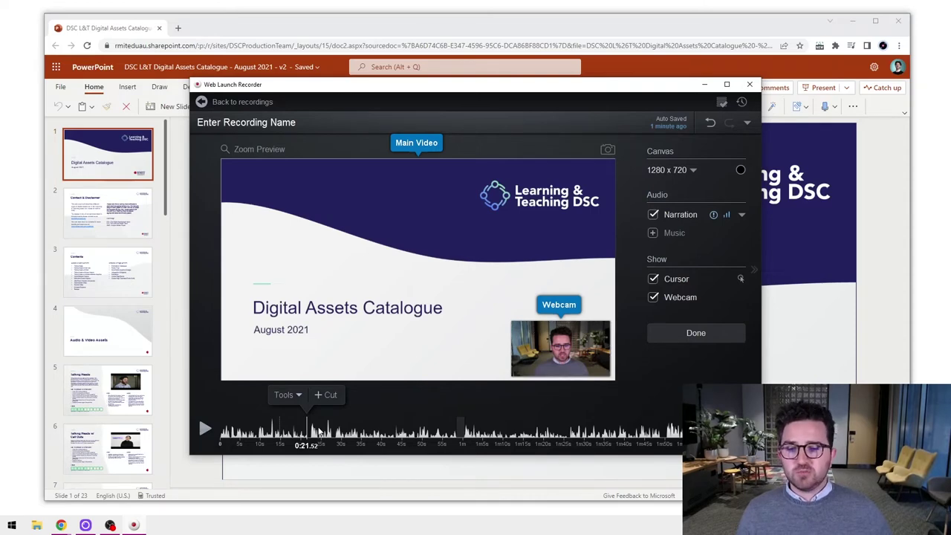
pyautogui.moveTo(405, 431); pyautogui.dragTo(584, 432)
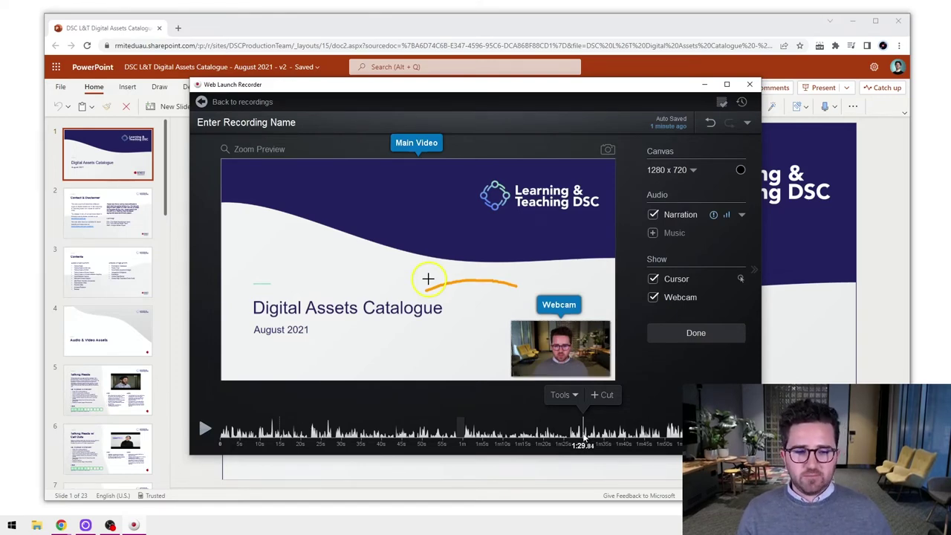
# Step: Hide the webcam for a 5.12-second section around 1:30, preview it, and accept
pyautogui.press('Left')
pyautogui.press('Left')
pyautogui.press('Left')
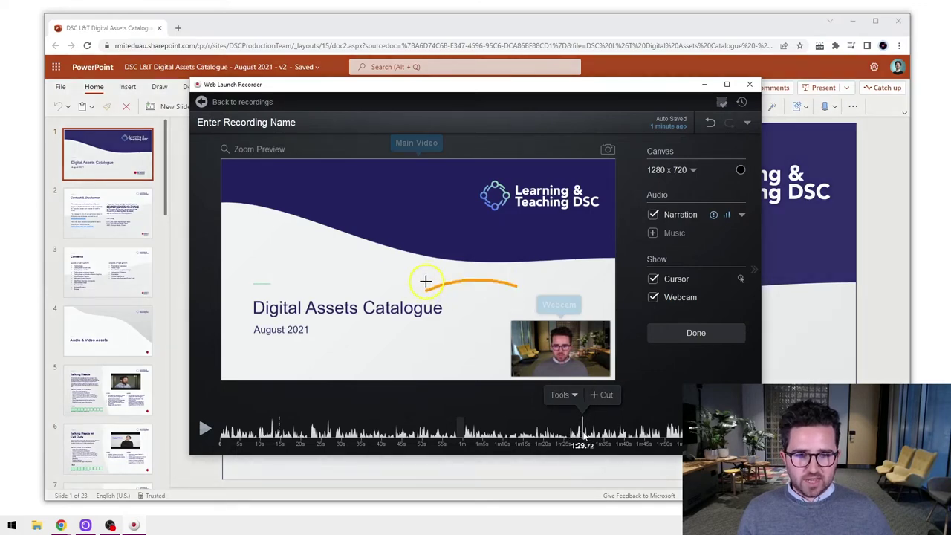
pyautogui.click(566, 394)
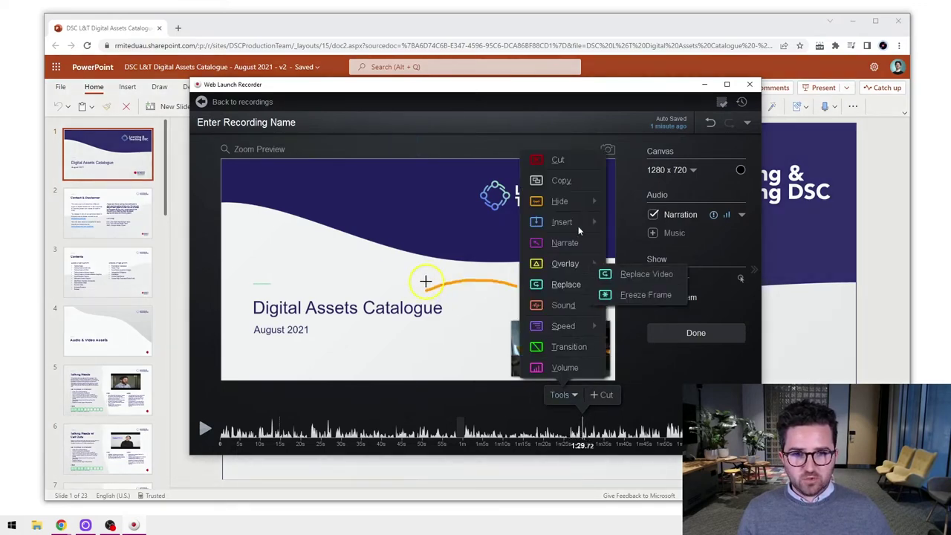
pyautogui.moveTo(575, 204)
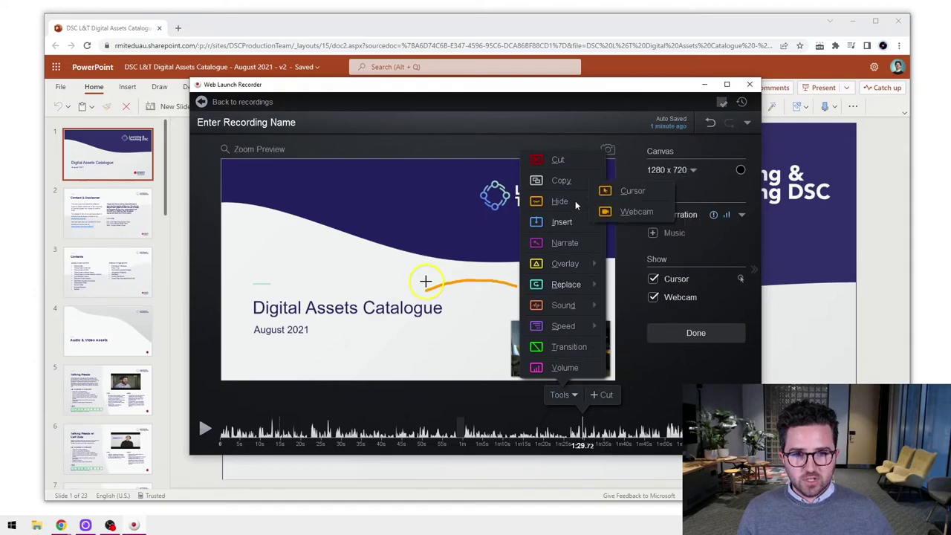
pyautogui.click(625, 216)
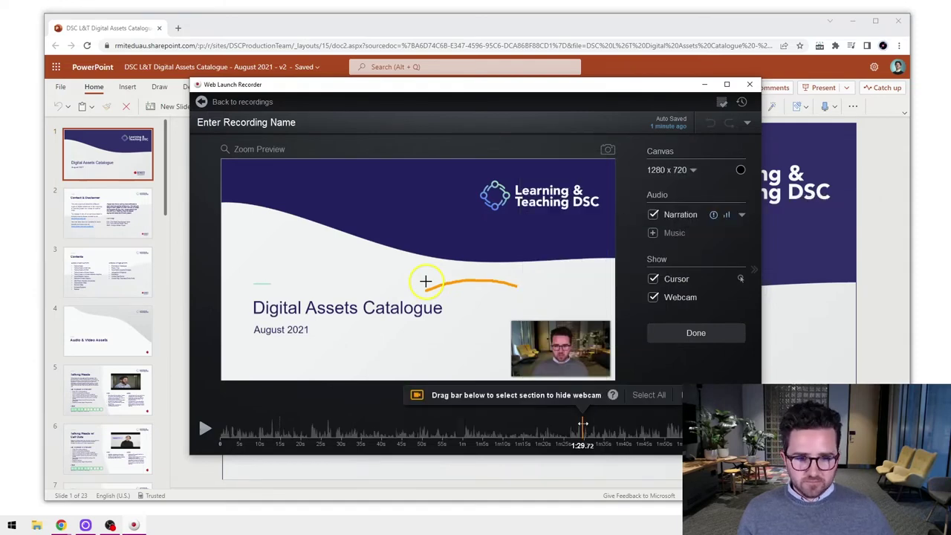
pyautogui.moveTo(583, 427); pyautogui.dragTo(602, 432)
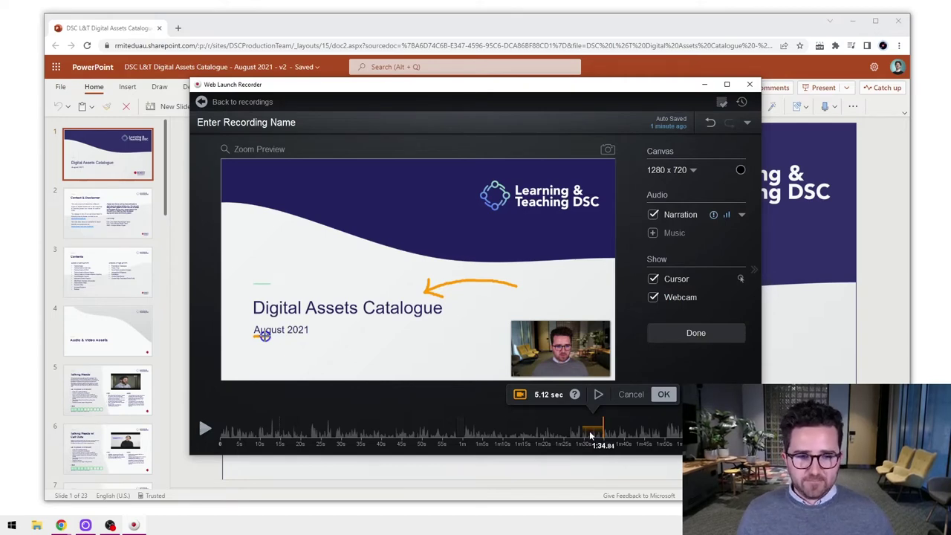
pyautogui.click(597, 394)
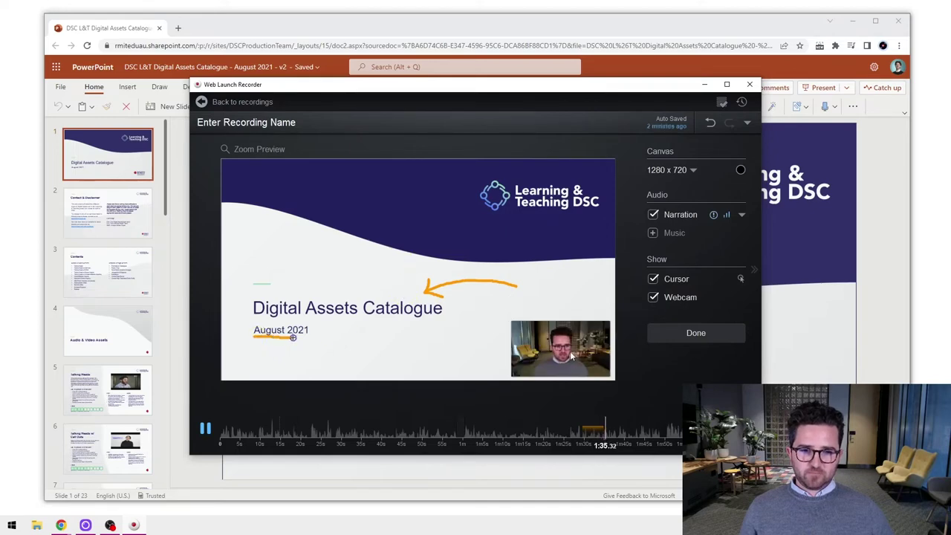
pyautogui.click(571, 357)
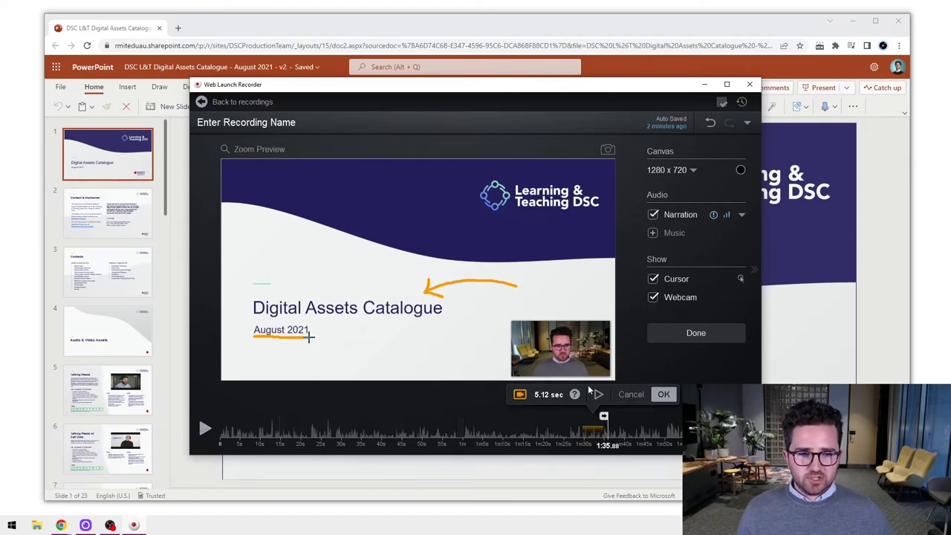
pyautogui.click(663, 394)
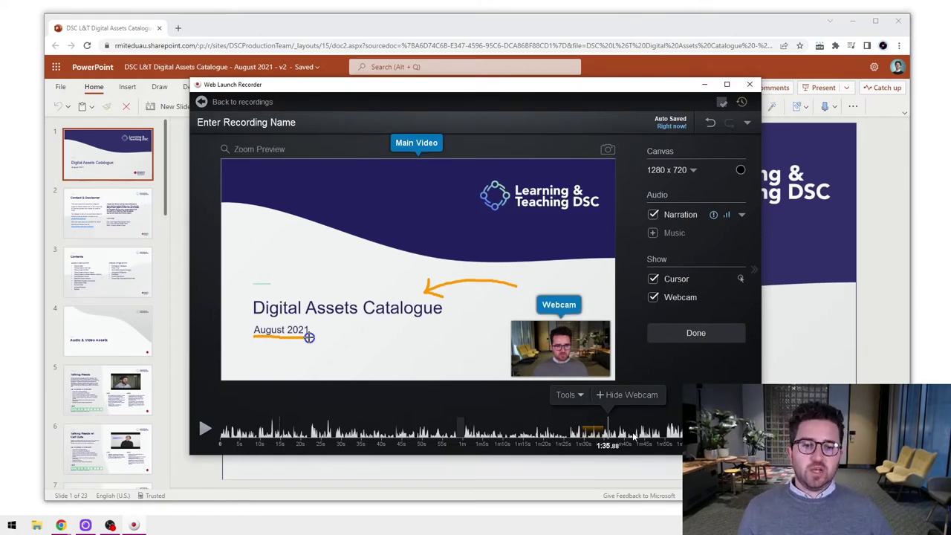
# Step: Extend the webcam-hidden section near 1:32 to 12.96 seconds and accept it
pyautogui.click(594, 431)
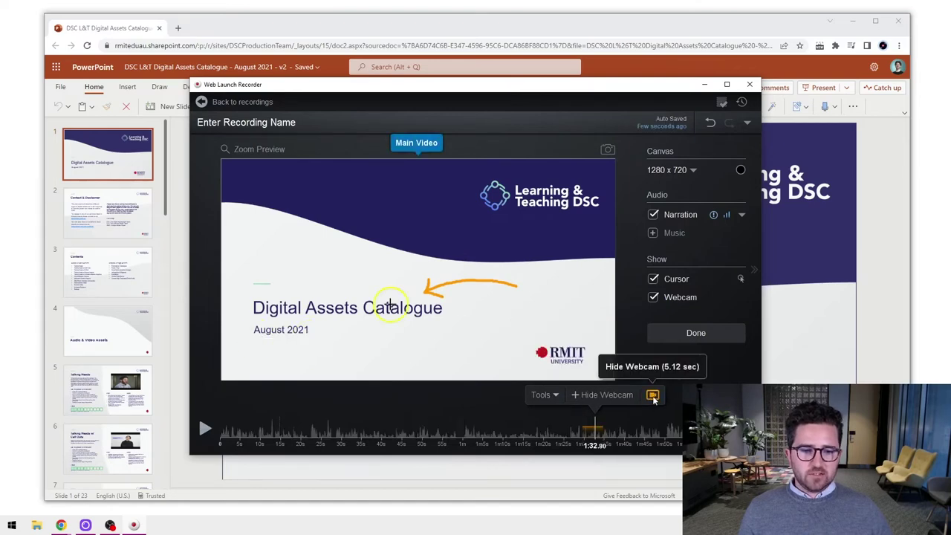
pyautogui.click(652, 396)
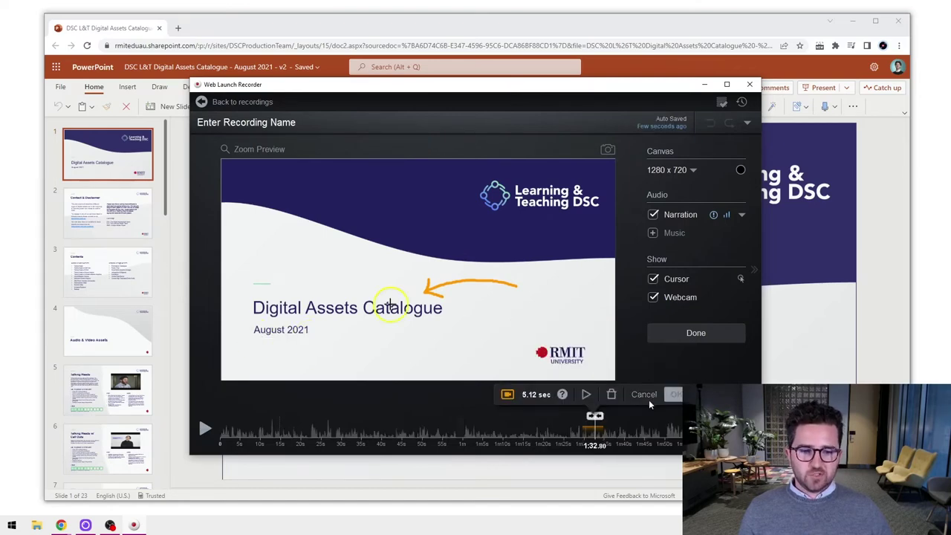
pyautogui.moveTo(604, 433); pyautogui.dragTo(571, 434)
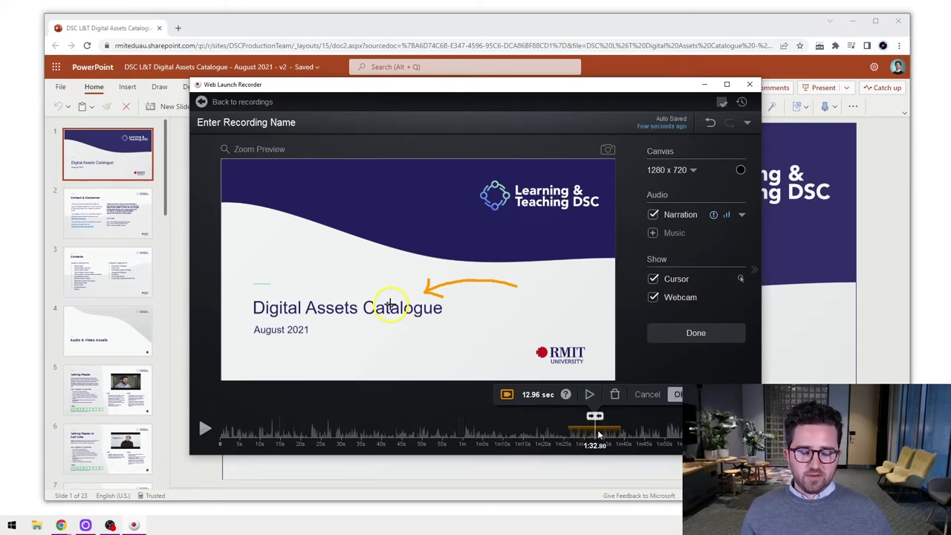
pyautogui.click(672, 395)
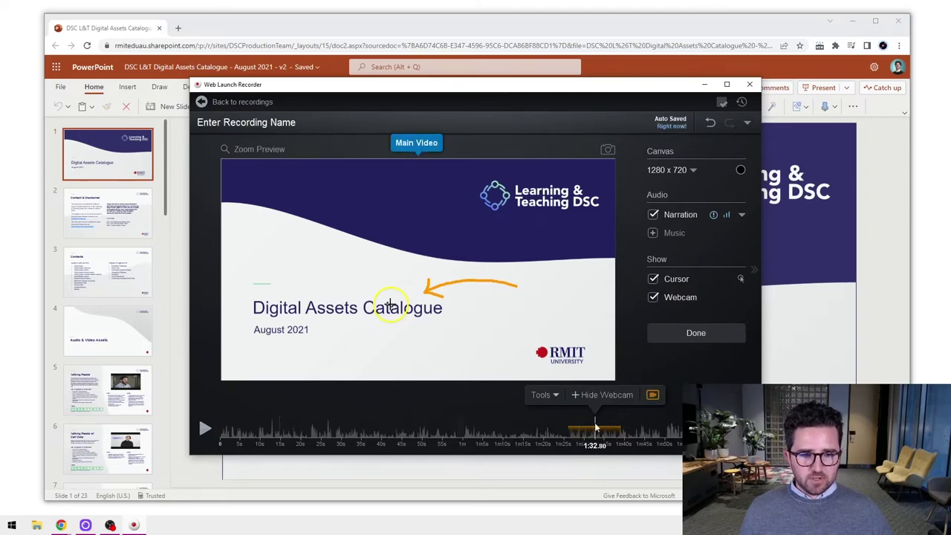
pyautogui.click(373, 434)
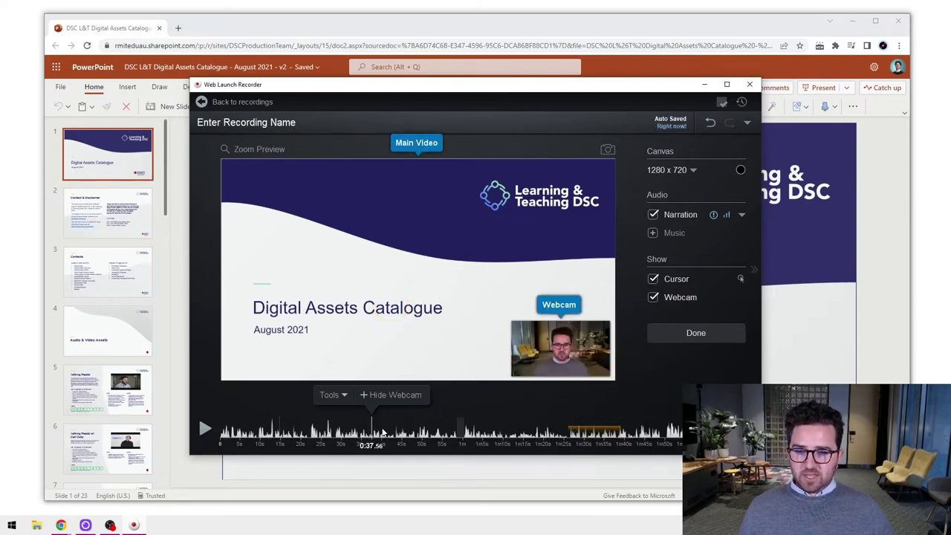
# Step: Choose Narrate from the Tools list after browsing its Insert options
pyautogui.click(344, 396)
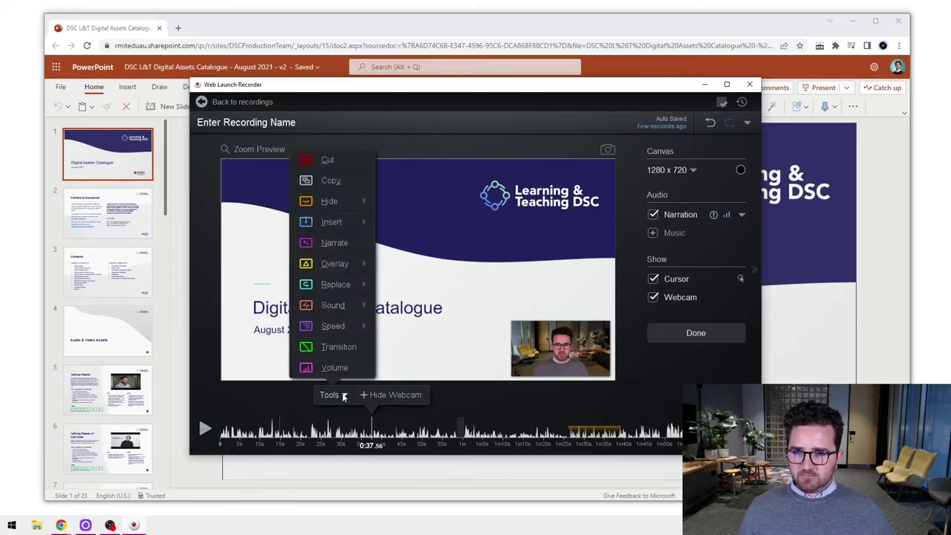
pyautogui.moveTo(343, 222)
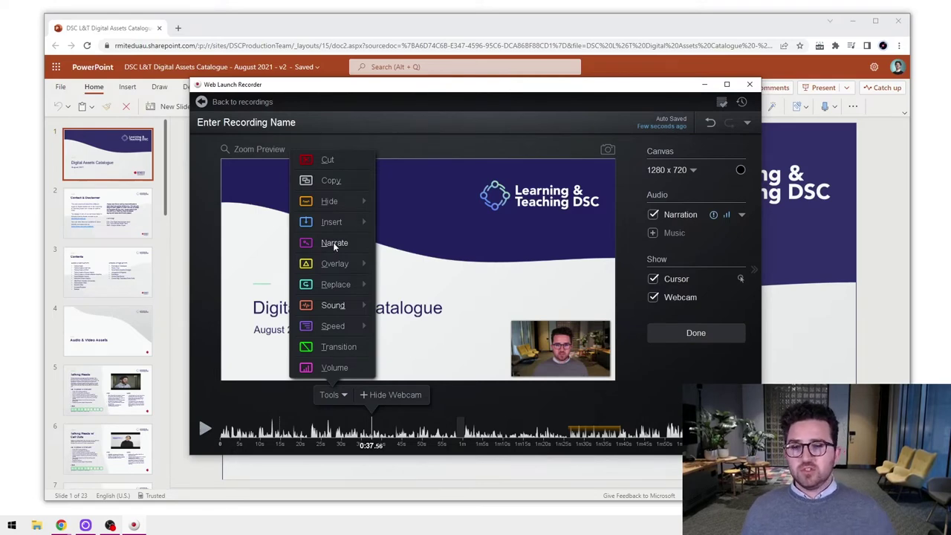
pyautogui.click(331, 242)
# Step: Mark a narration range starting at 0:37.56, then cancel it without recording
pyautogui.moveTo(371, 430); pyautogui.dragTo(467, 435)
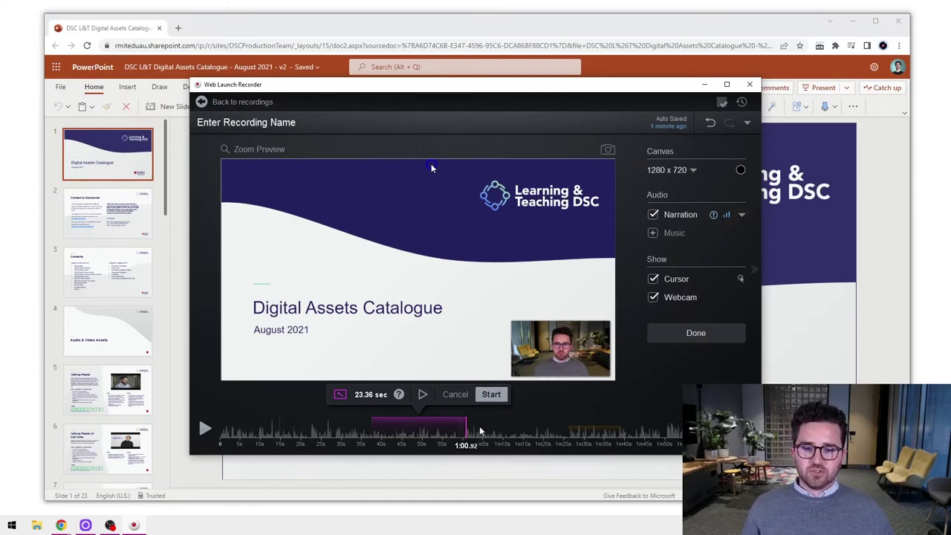
pyautogui.click(455, 394)
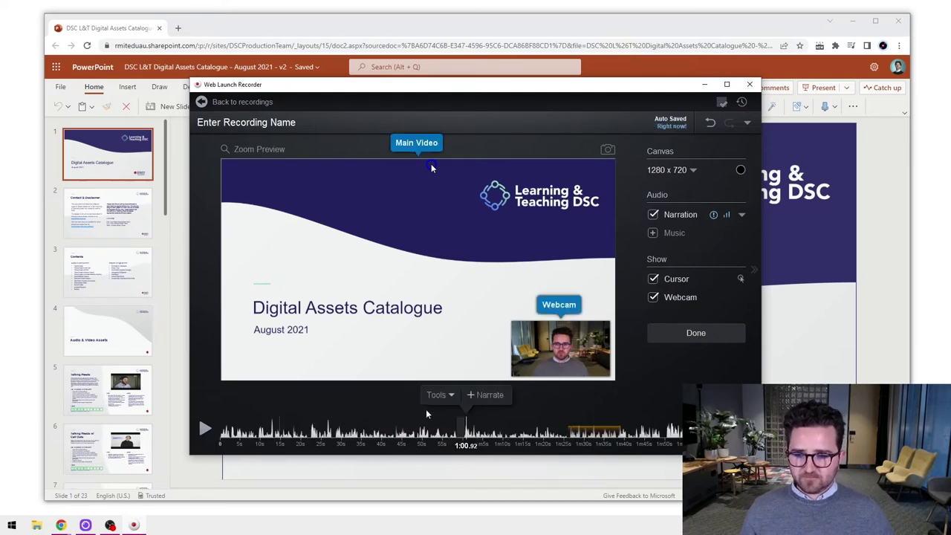
pyautogui.click(451, 395)
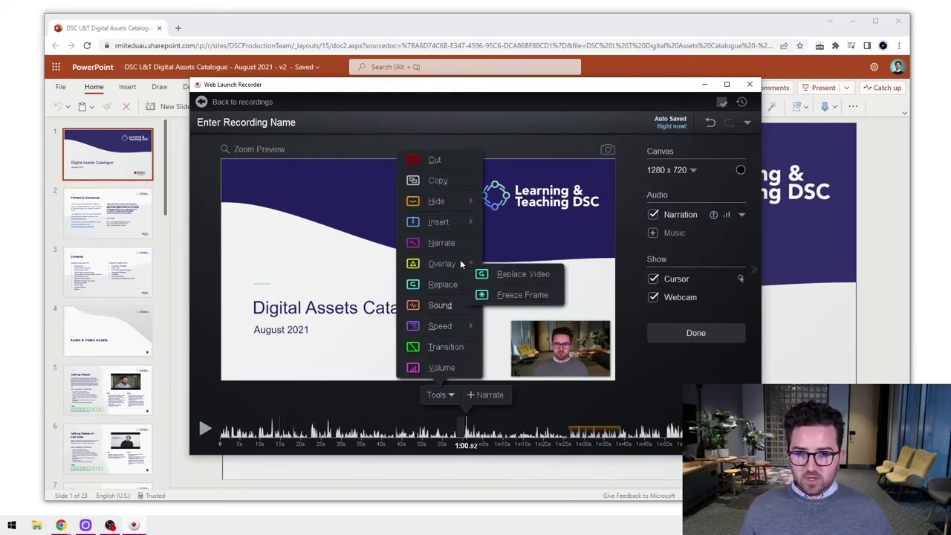